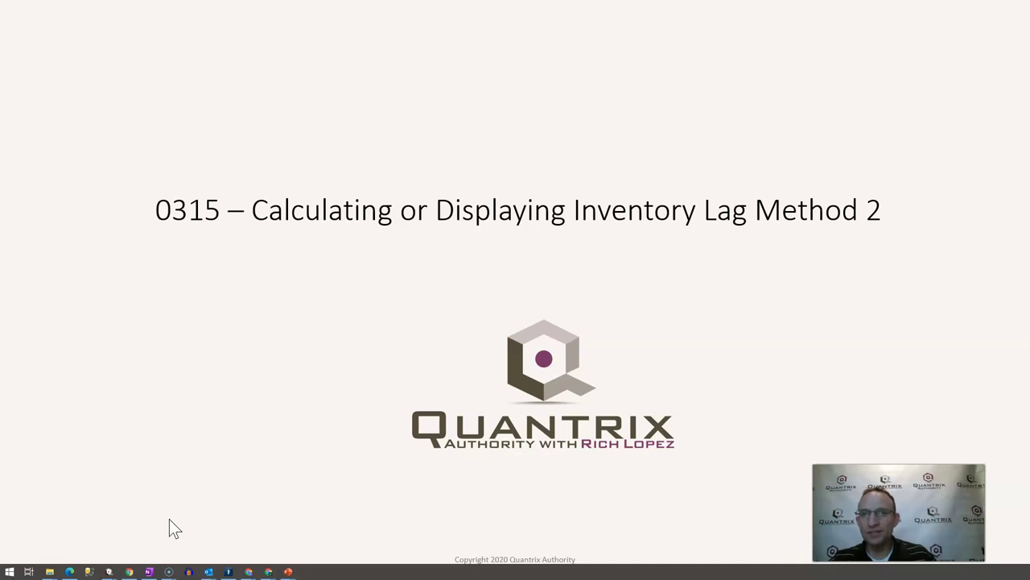
Step: Leave the title slide and bring up the Method 1 inventory lag model in Quantrix Modeler
key(alt+Tab)
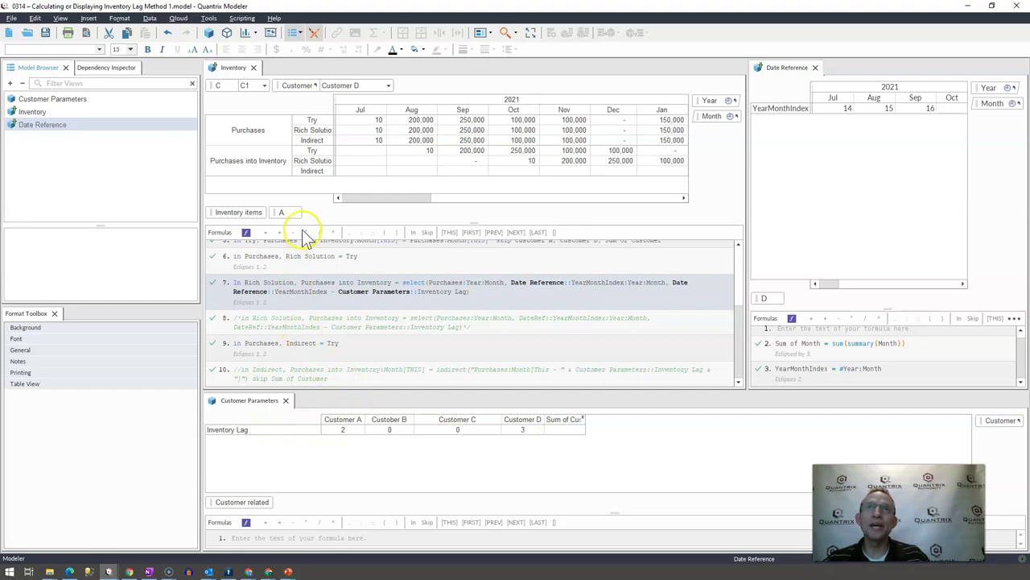
Step: Select the Indirect, Purchases and Inventory Lag rows and widen the formula pane to reveal Sum of Customer
click(315, 171)
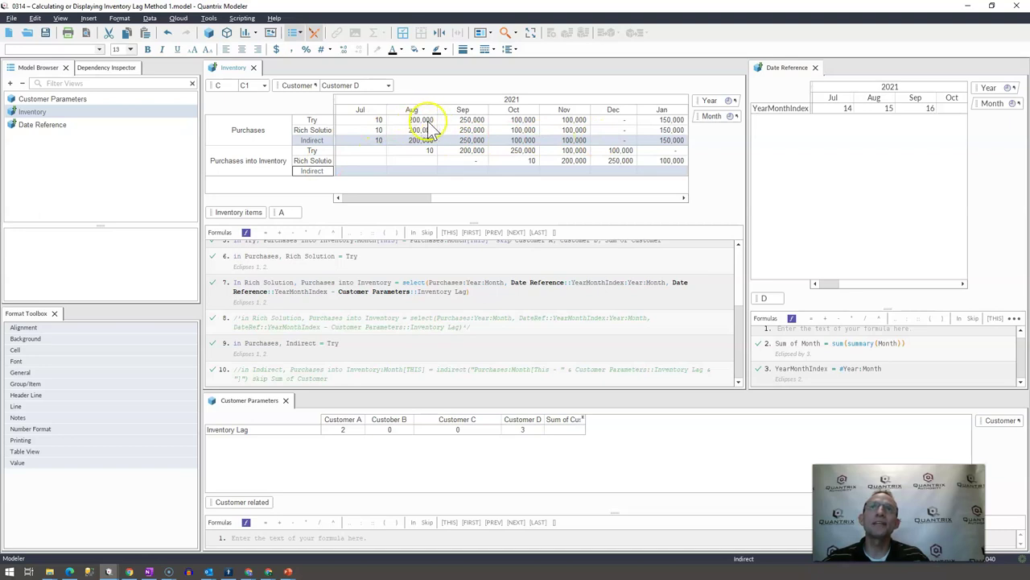
click(261, 130)
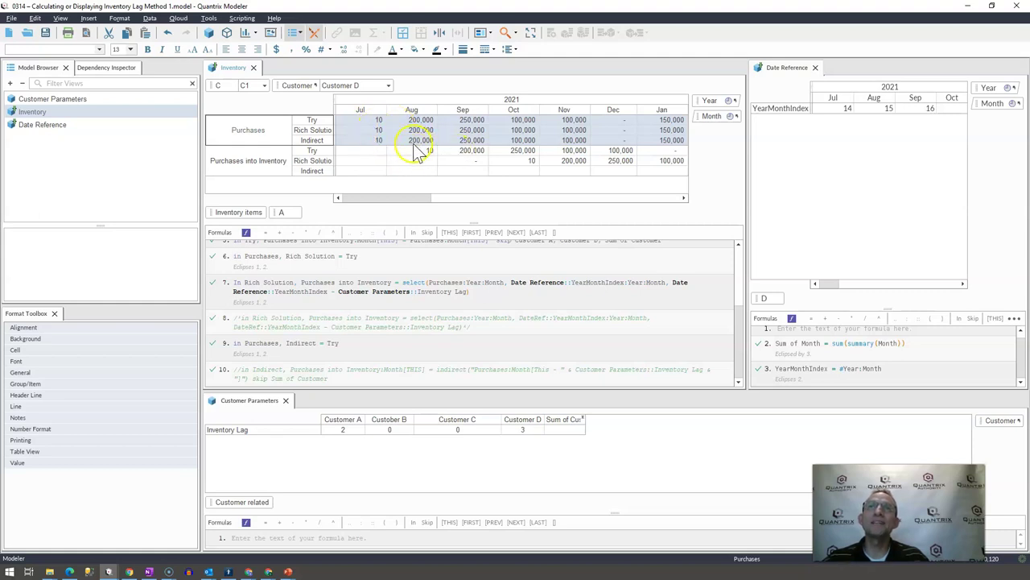
click(308, 432)
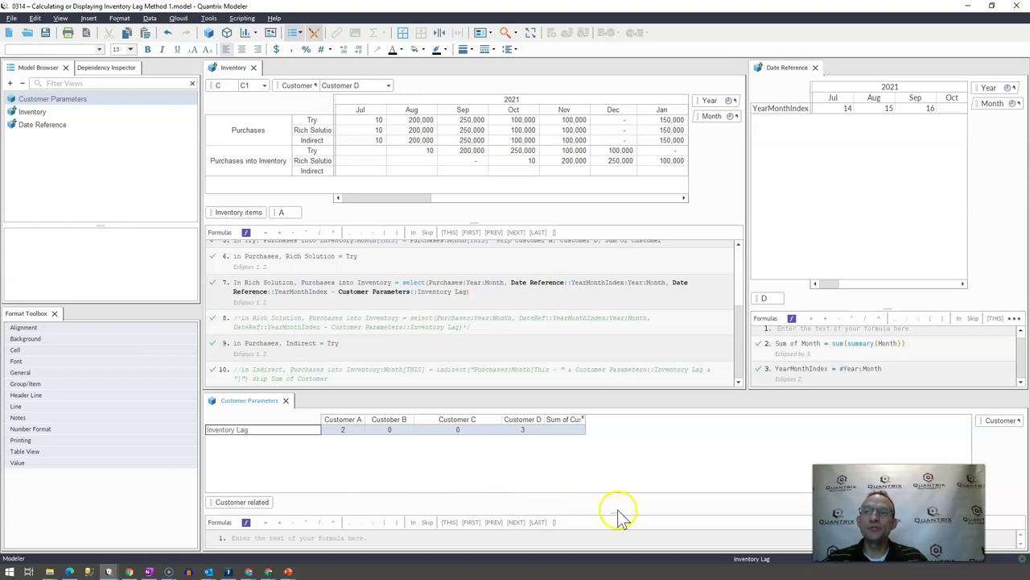
drag(620, 515, 618, 483)
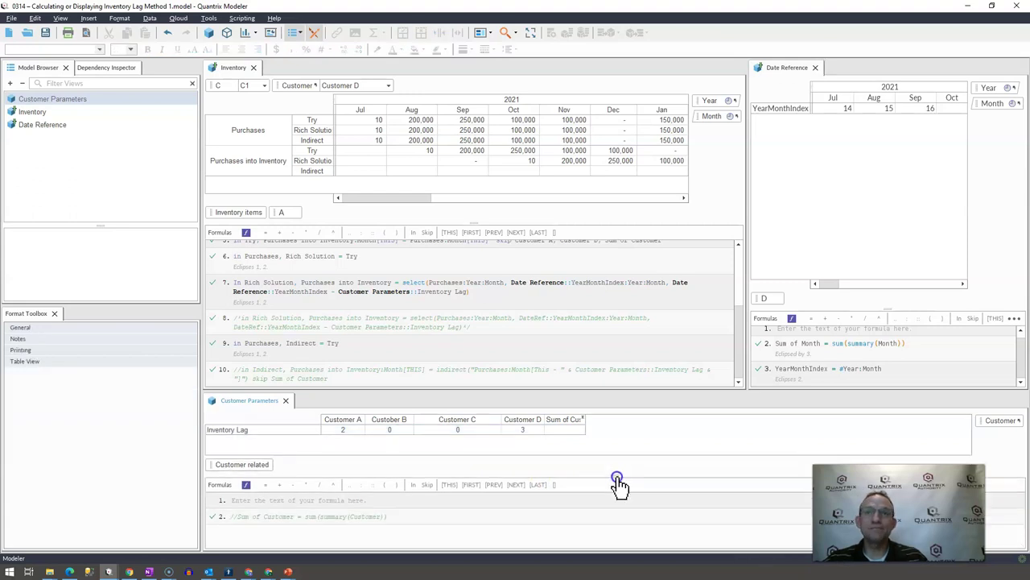
Step: Uncomment formula 10 so the Indirect row shows 10, 200,000, 250,000 and 100,000 from Oct
click(244, 385)
click(235, 370)
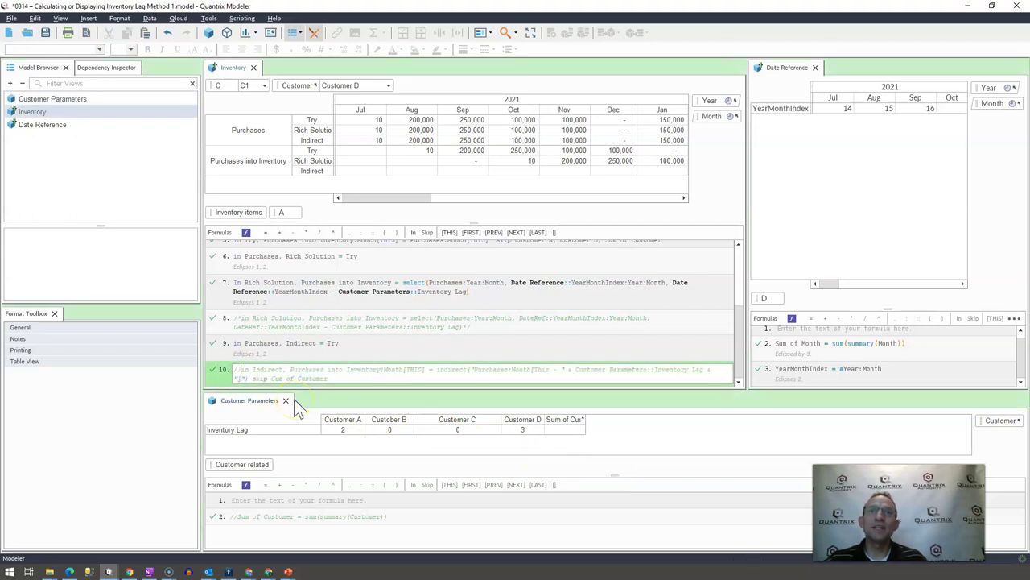
key(BackSpace)
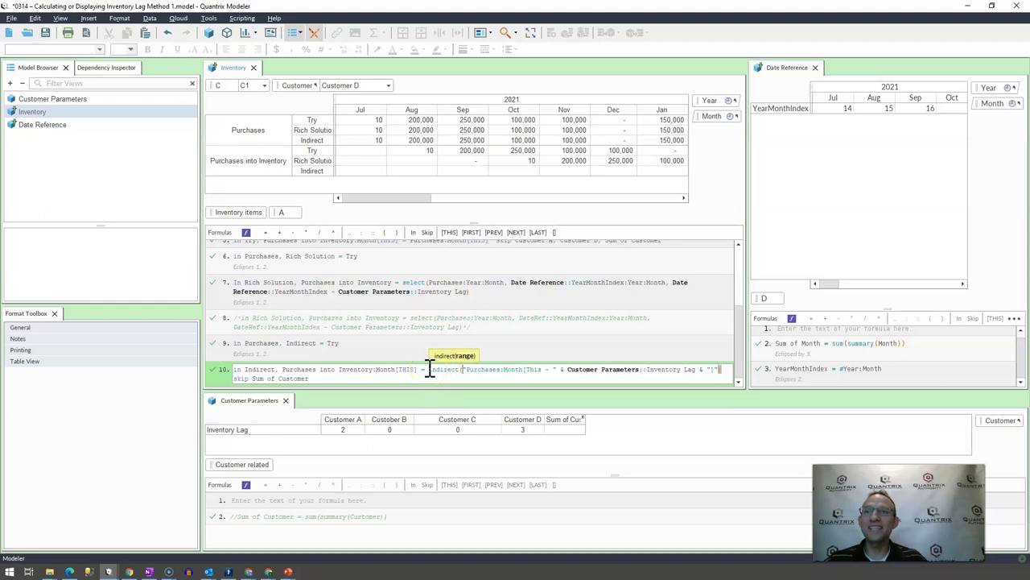
click(530, 369)
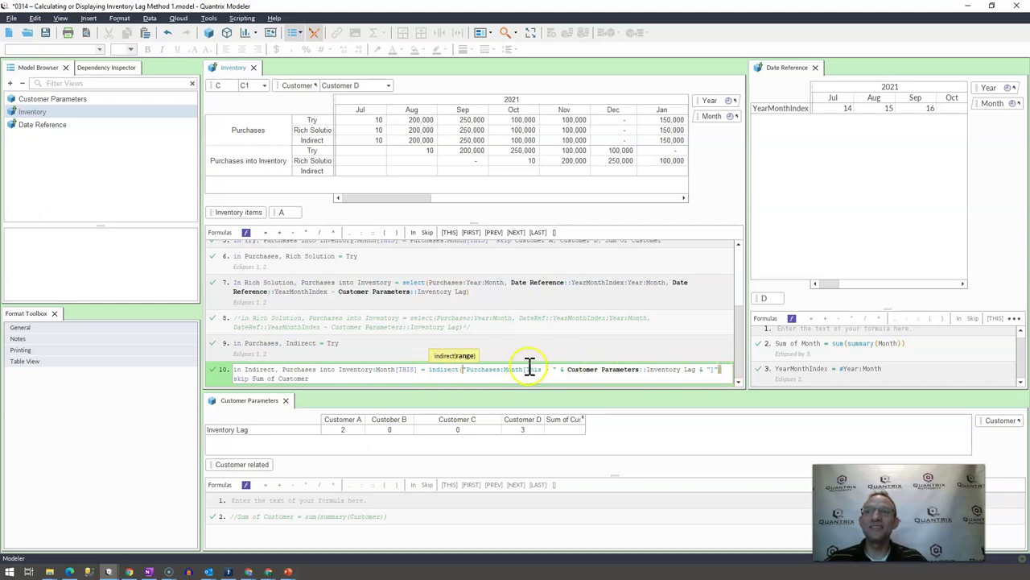
click(705, 369)
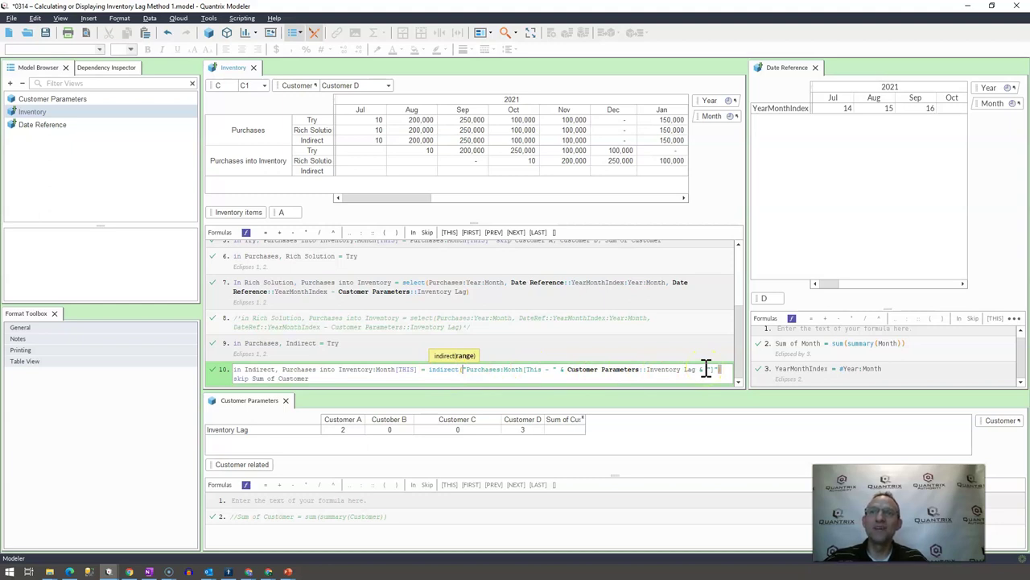
key(Return)
click(665, 354)
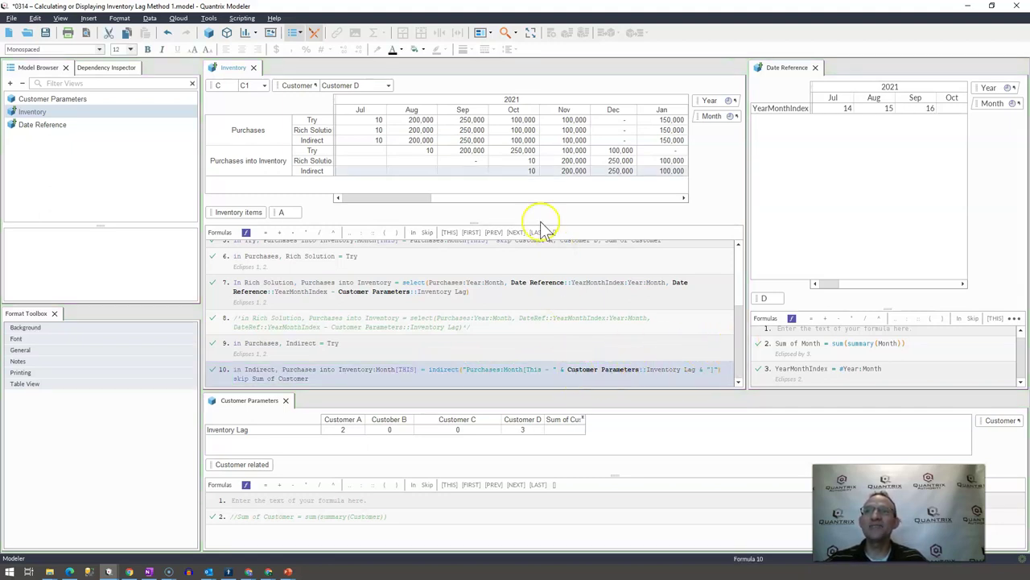
Step: Trace the Indirect row's Oct value in the Dependency Inspector, closing the Format Toolbox
click(523, 172)
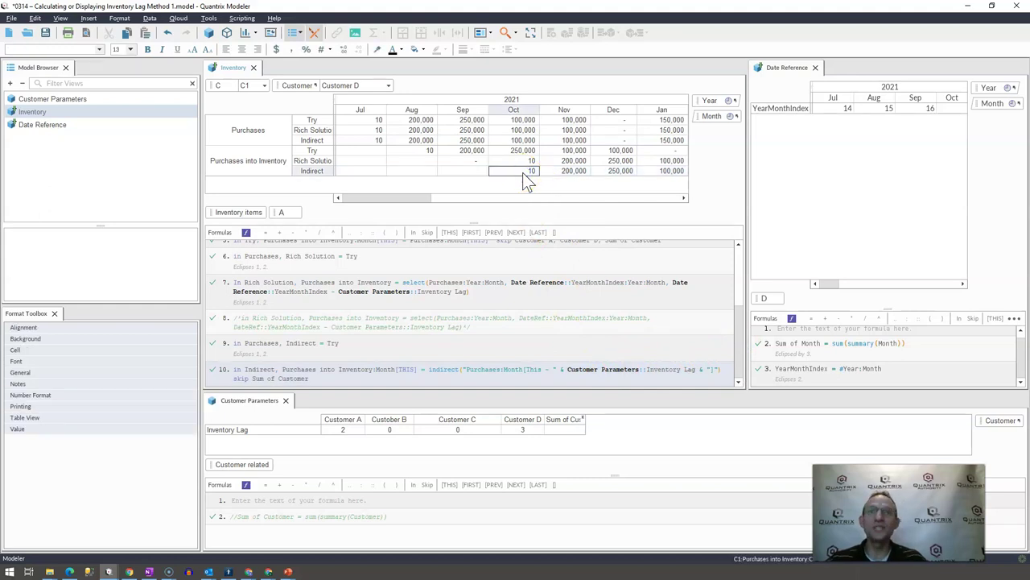
key(ctrl+shift+d)
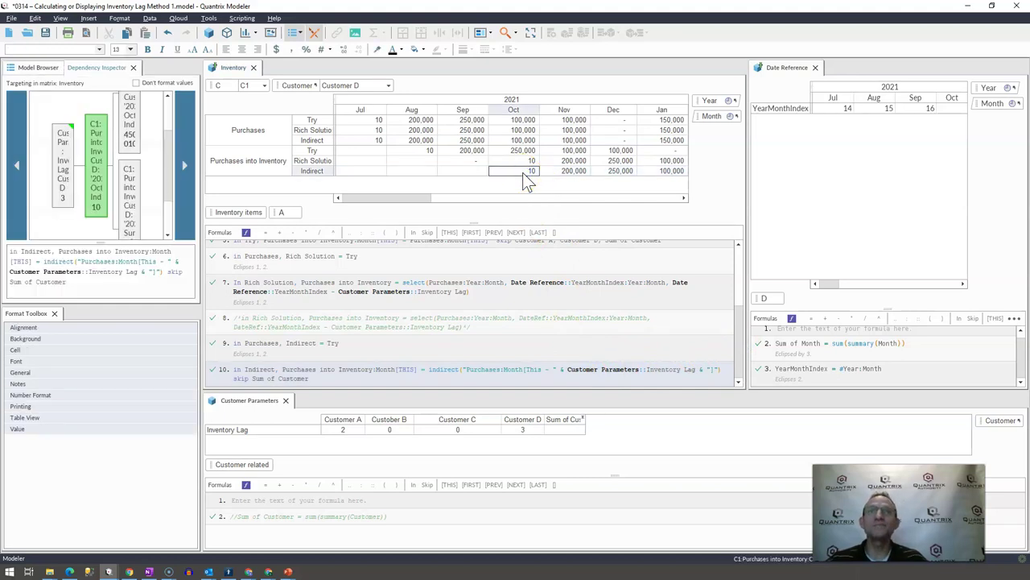
click(54, 313)
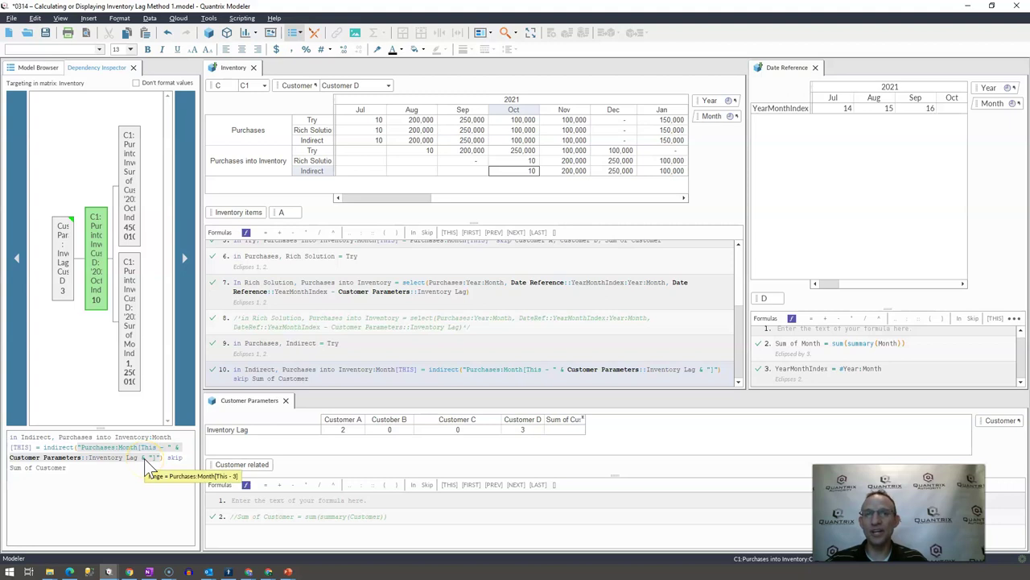
click(336, 378)
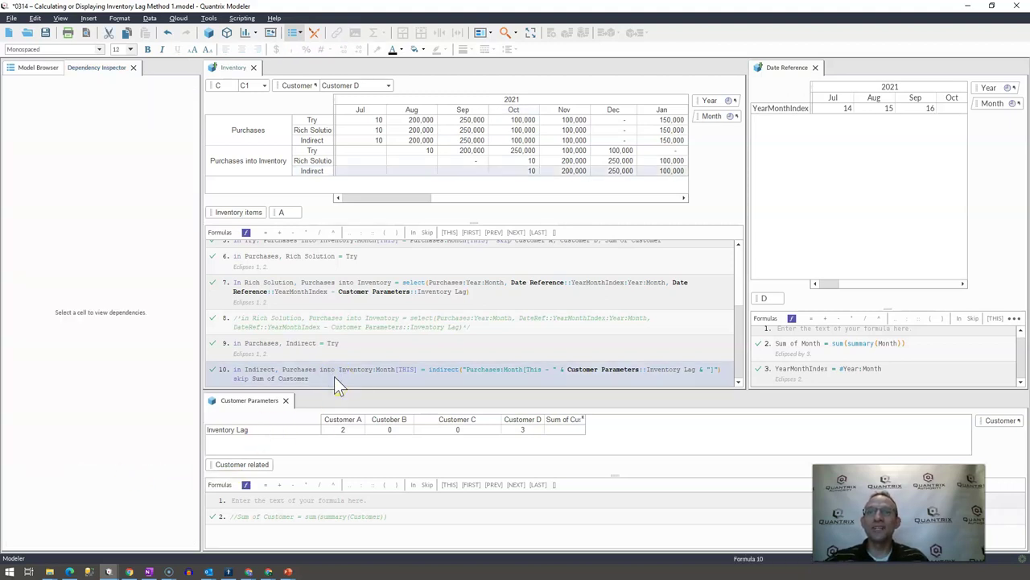
key(Down)
text(Purchard)
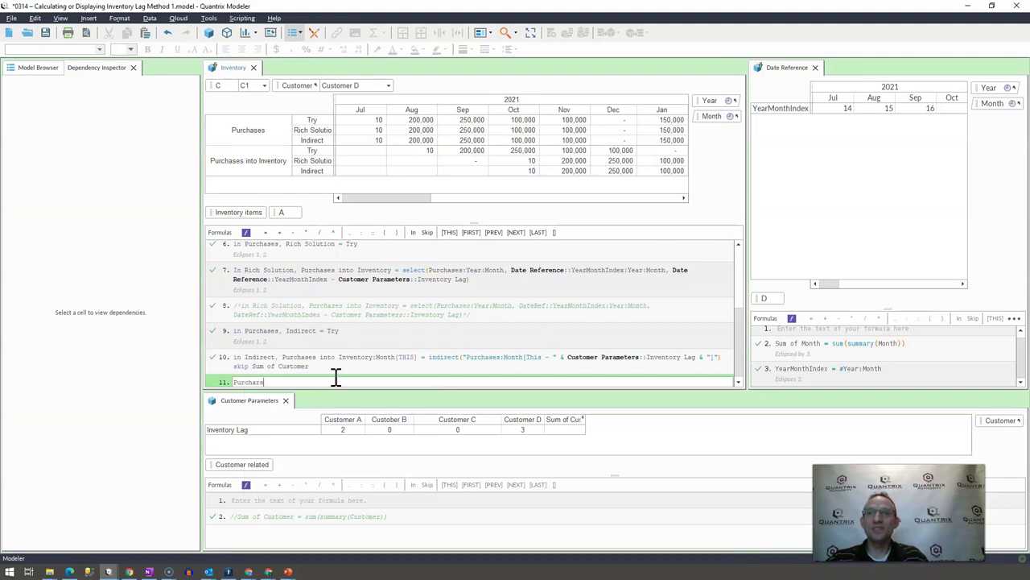
text(:month)
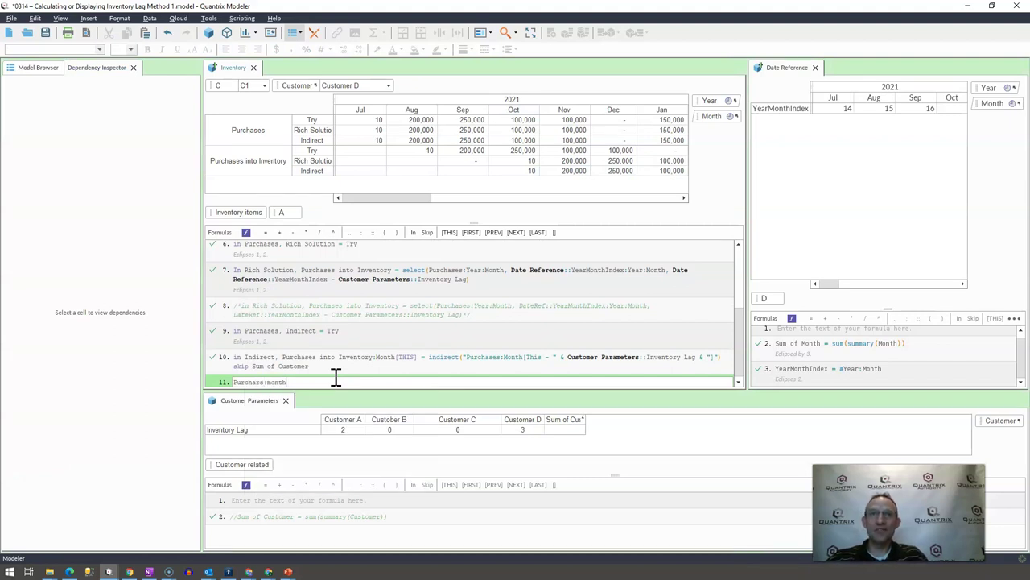
text(:[This)
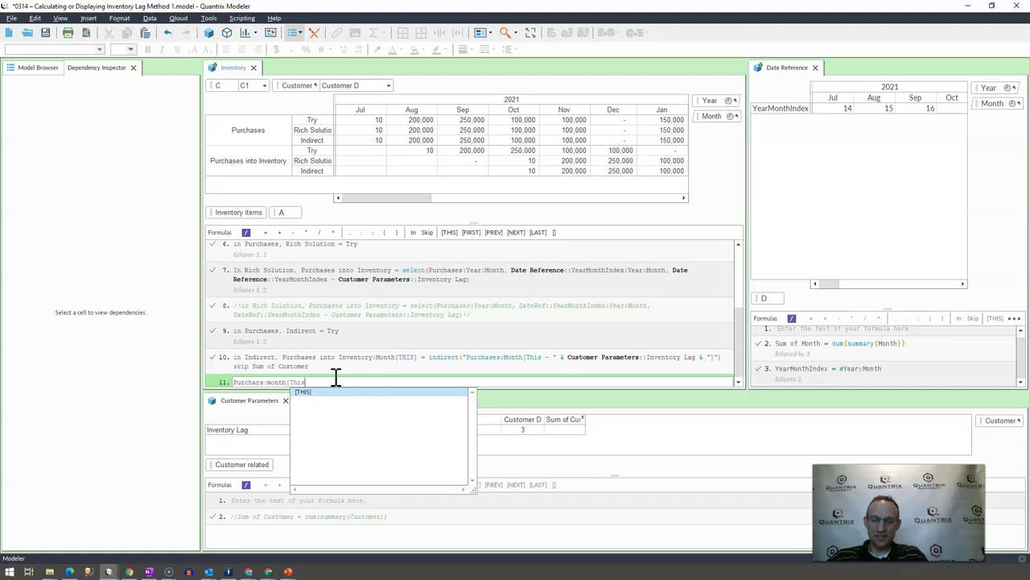
text(-)
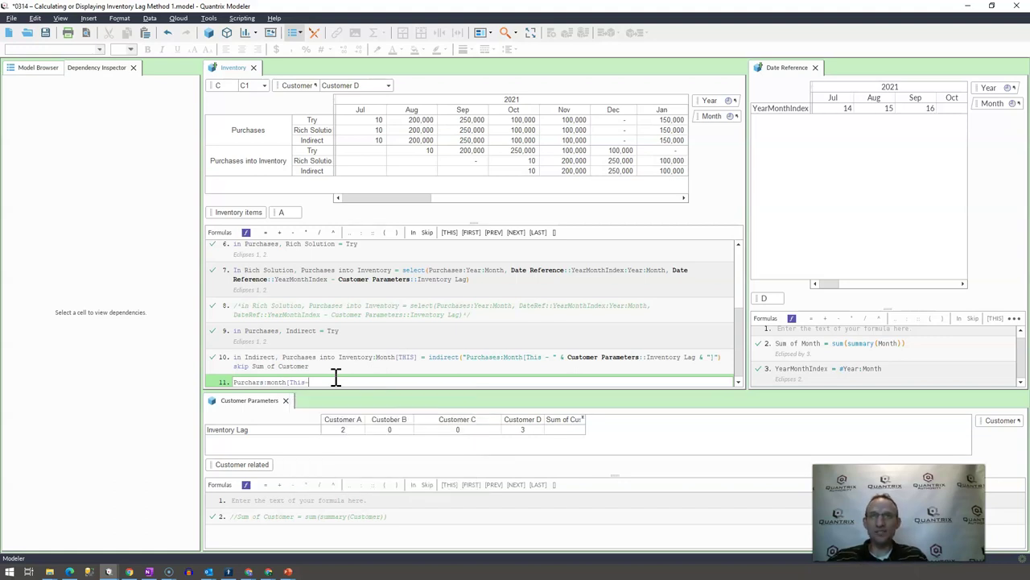
text(3)
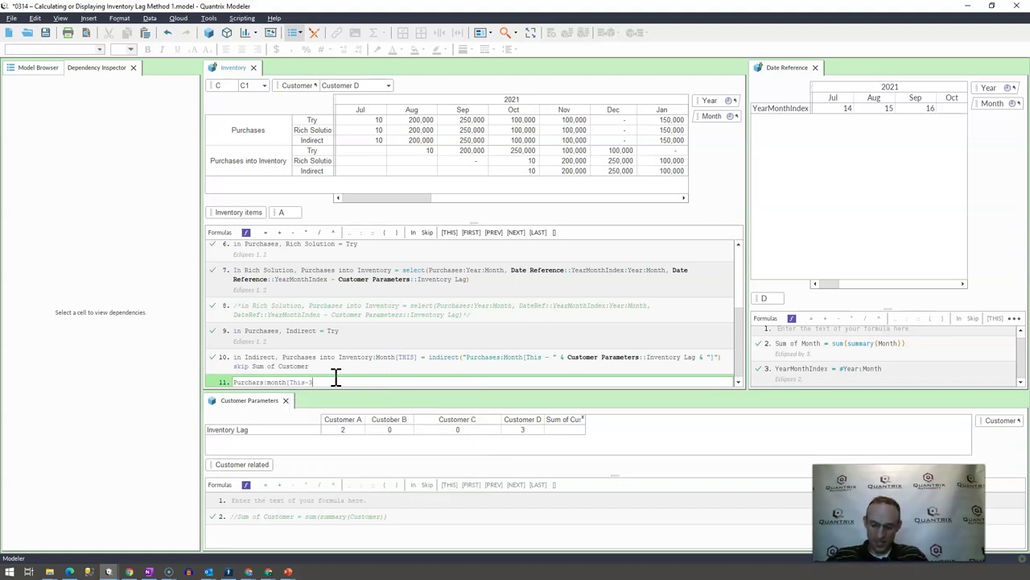
text(])
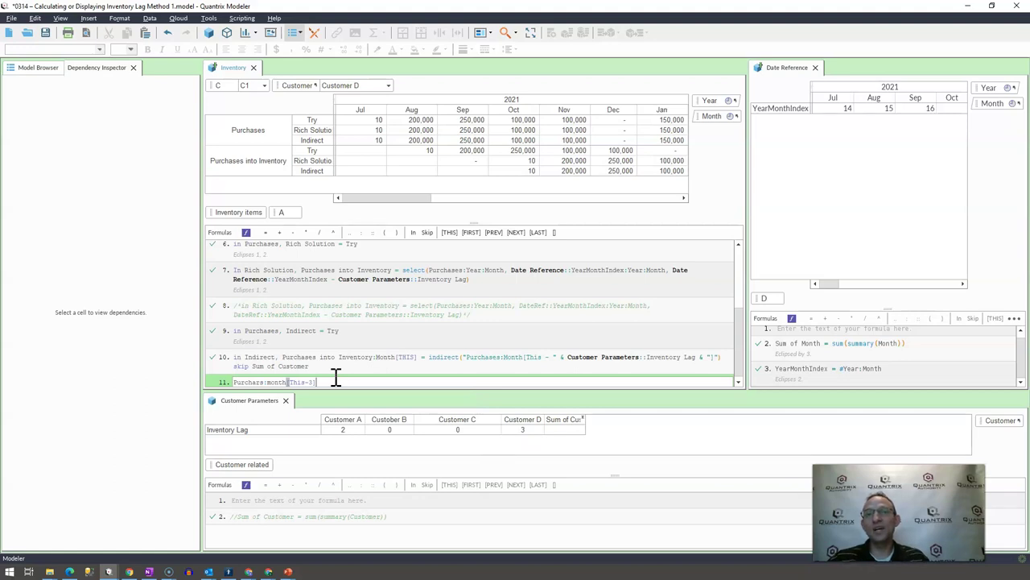
key(Left)
key(shift+Left)
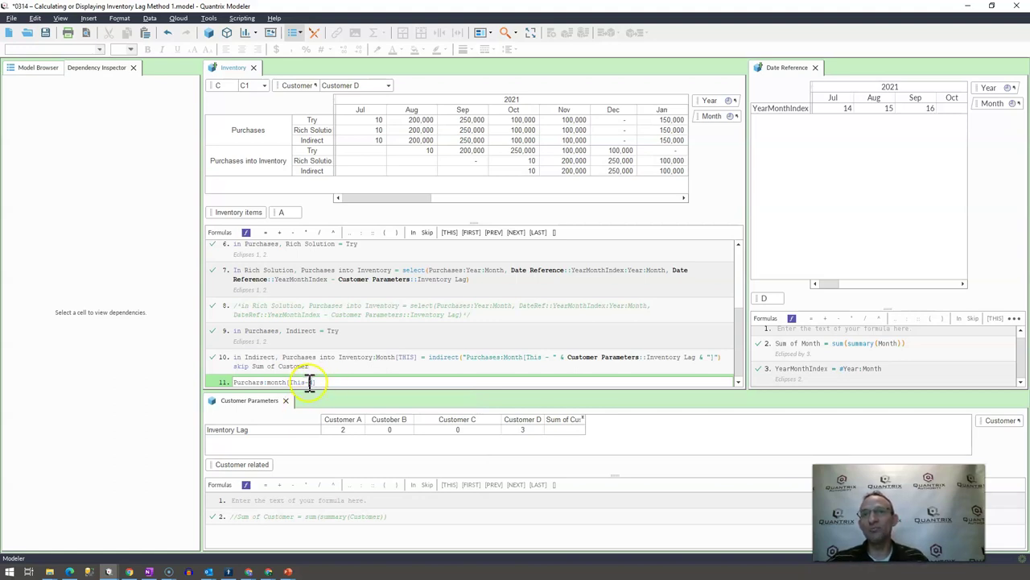
click(225, 434)
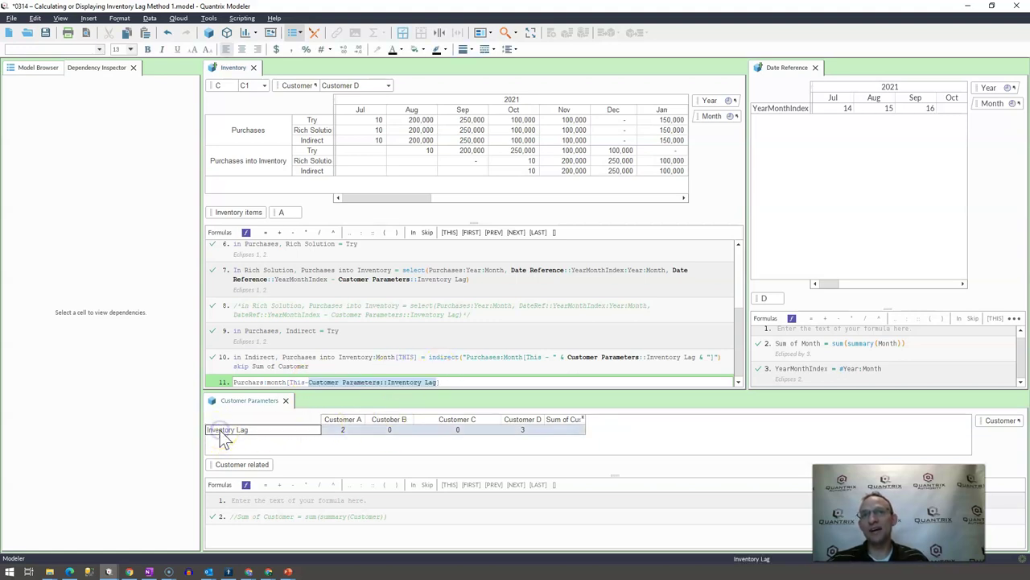
click(436, 382)
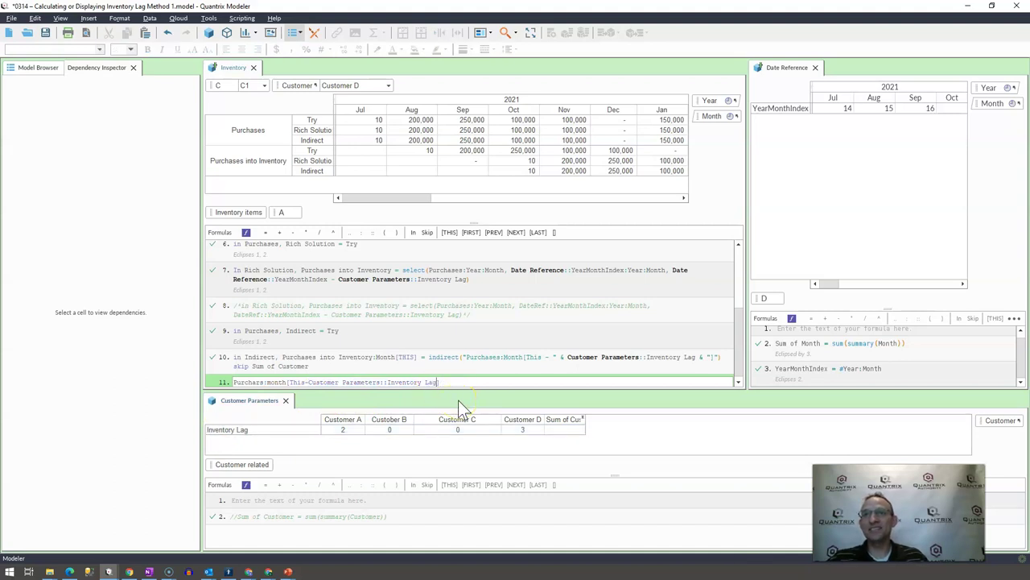
text(]")
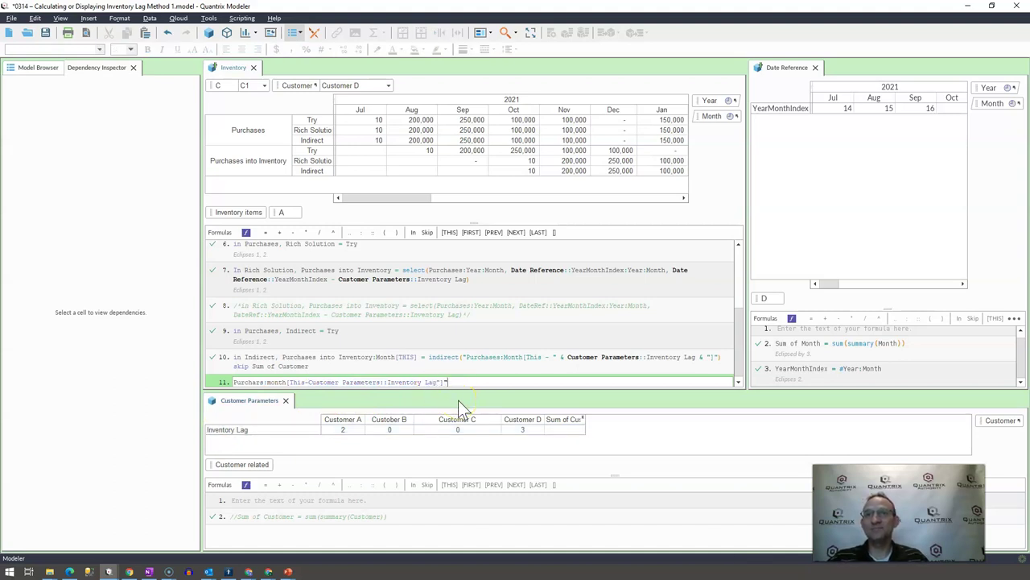
key(Left)
key(Left)
key(Left)
key(Left)
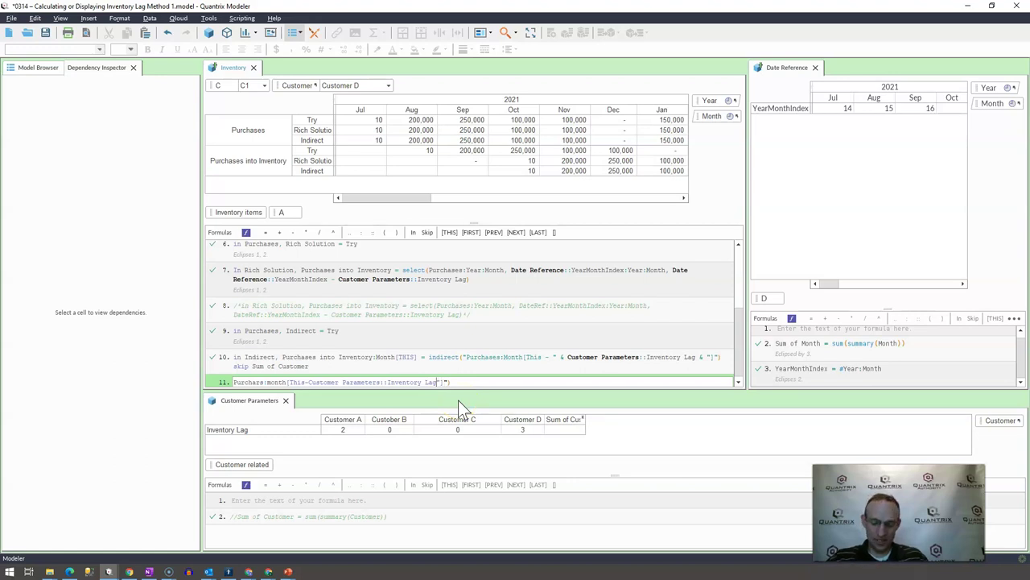
text(&)
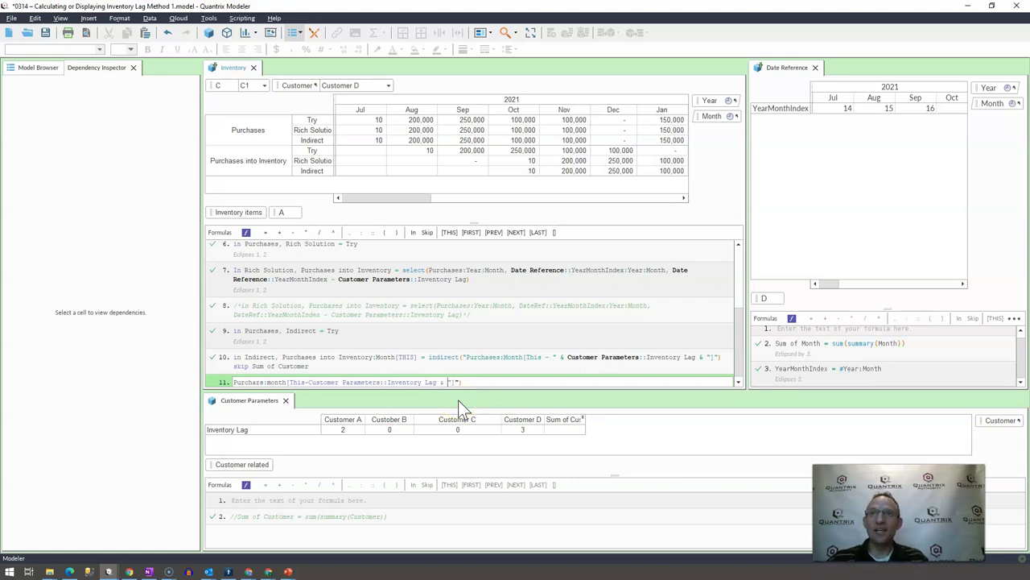
click(234, 381)
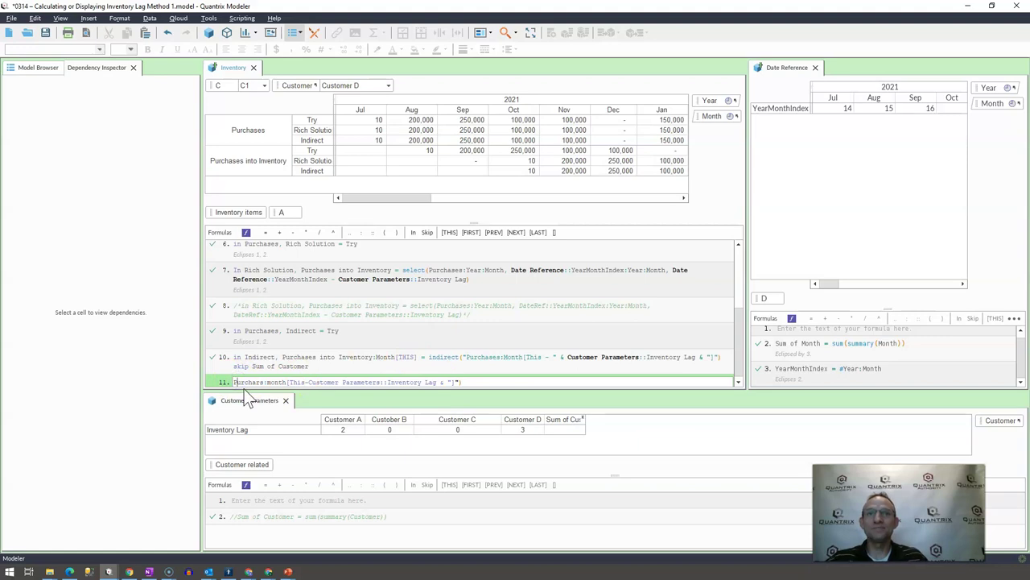
text(Indirect)
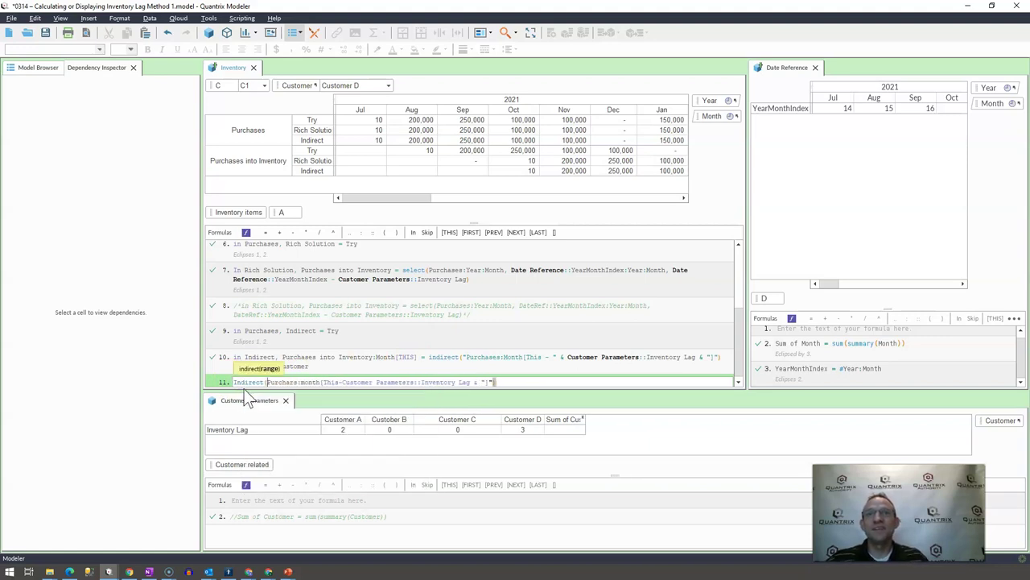
key(BackSpace)
text((")
key(Right)
key(Right)
key(Right)
key(Right)
key(Right)
key(Right)
key(Right)
key(Right)
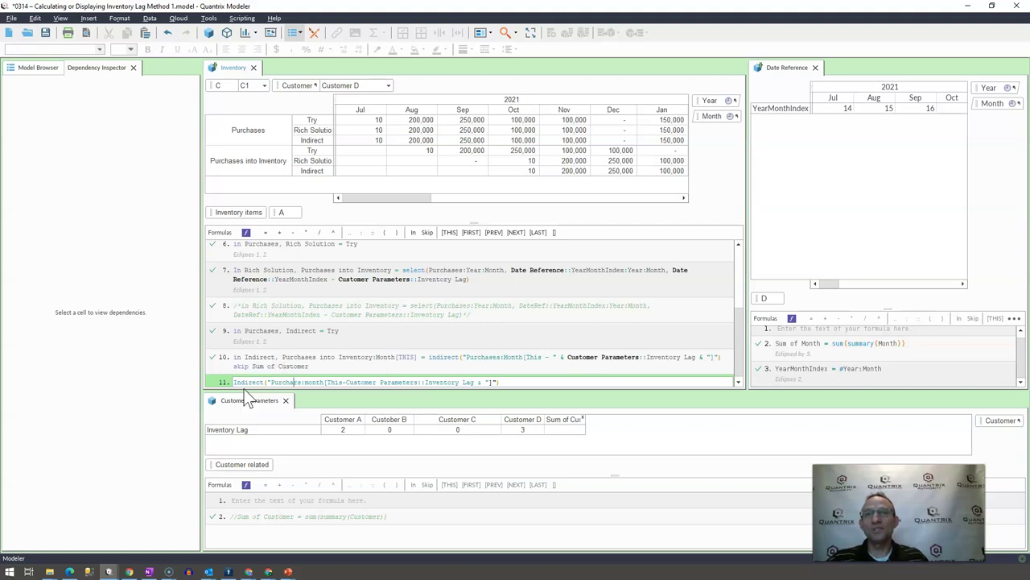
key(BackSpace)
key(BackSpace)
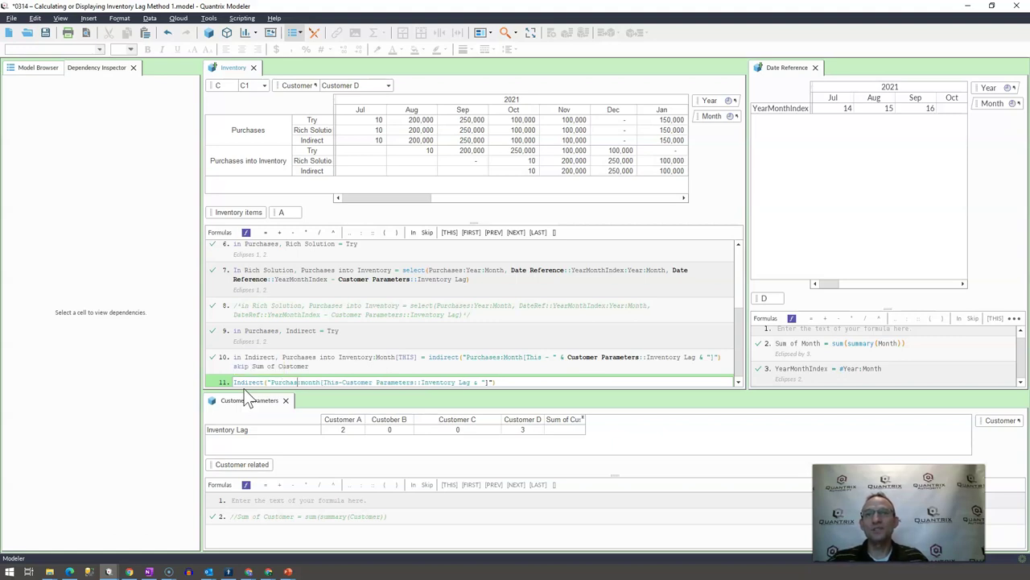
text(ses:)
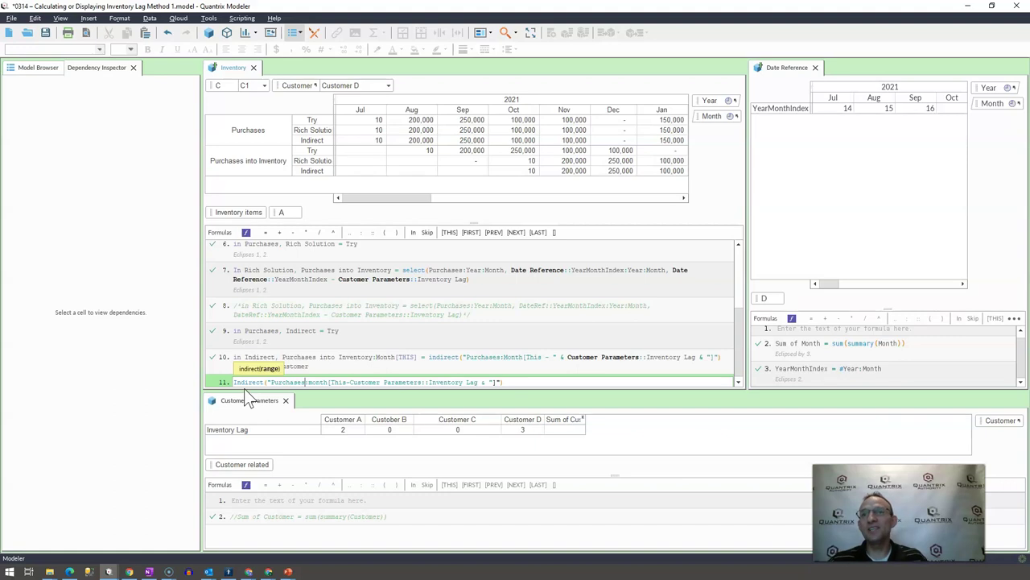
click(351, 382)
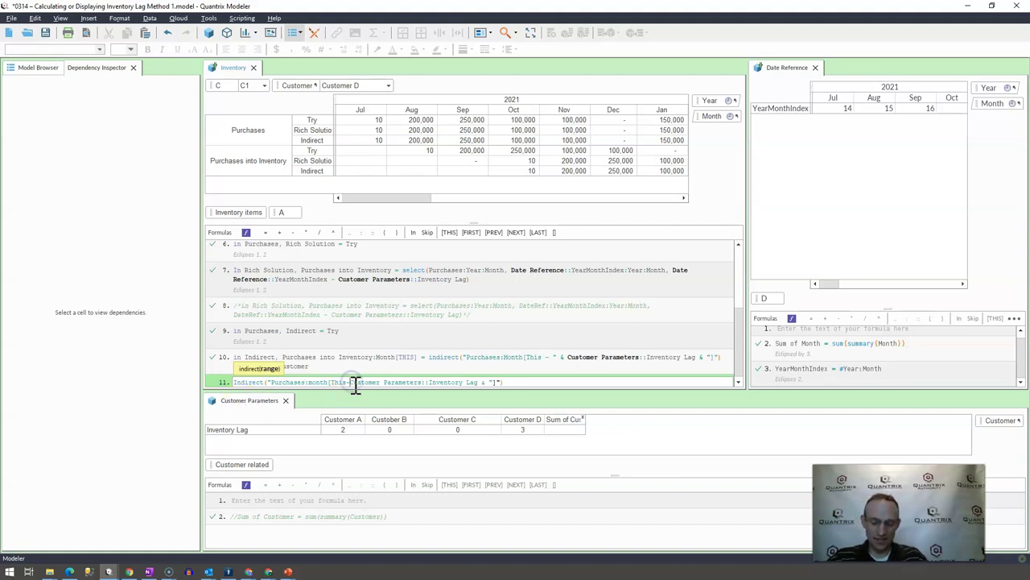
text(" &)
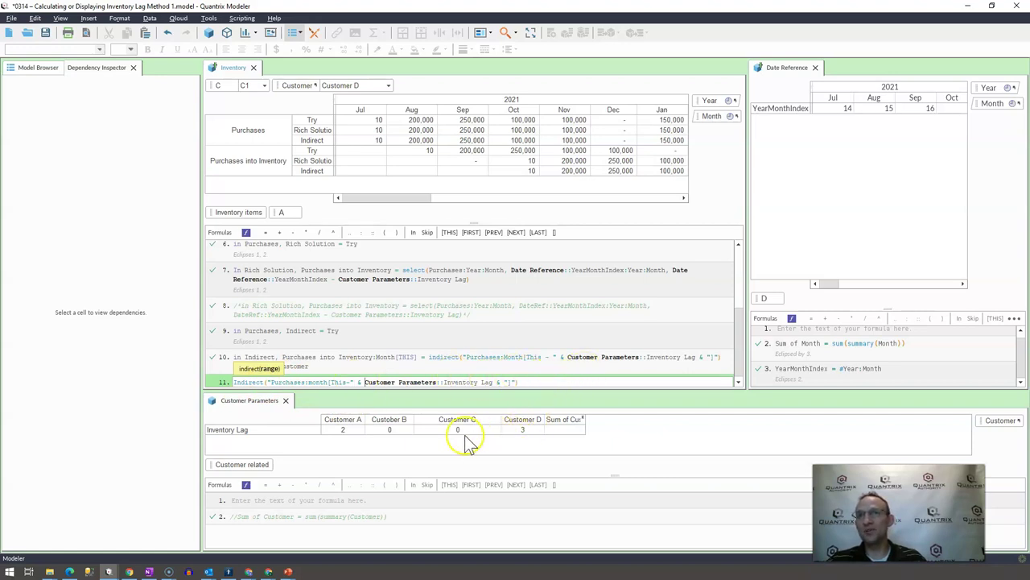
key(Escape)
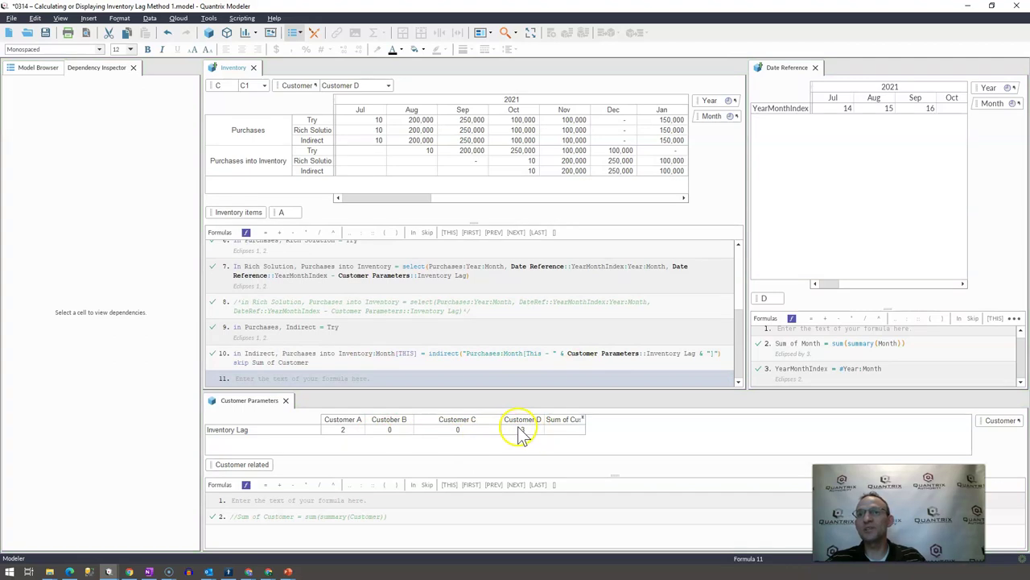
Step: Change Customer D's Inventory Lag to 0 so the Indirect row matches Purchases unshifted
click(522, 429)
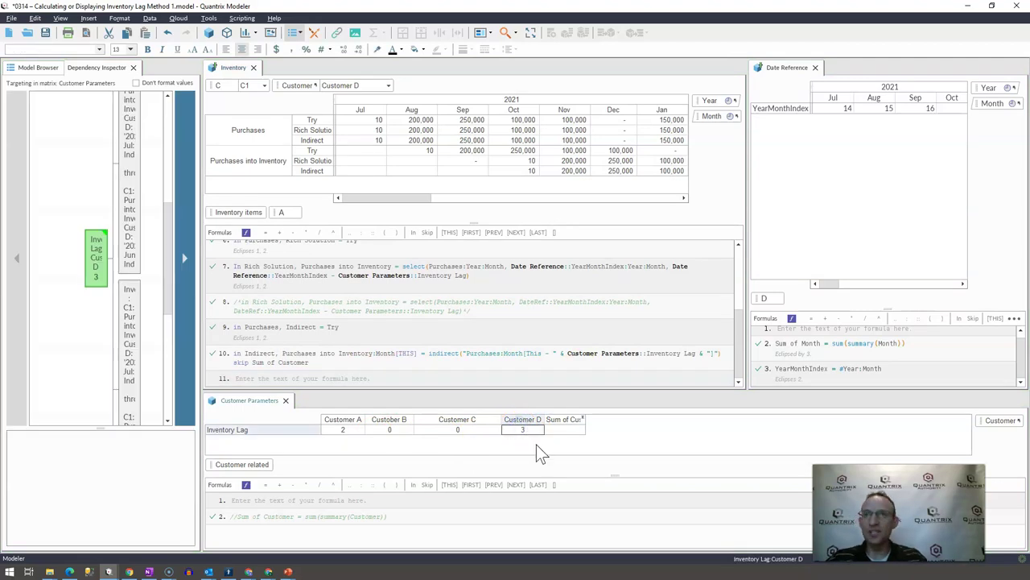
text(2)
key(Tab)
key(shift+Tab)
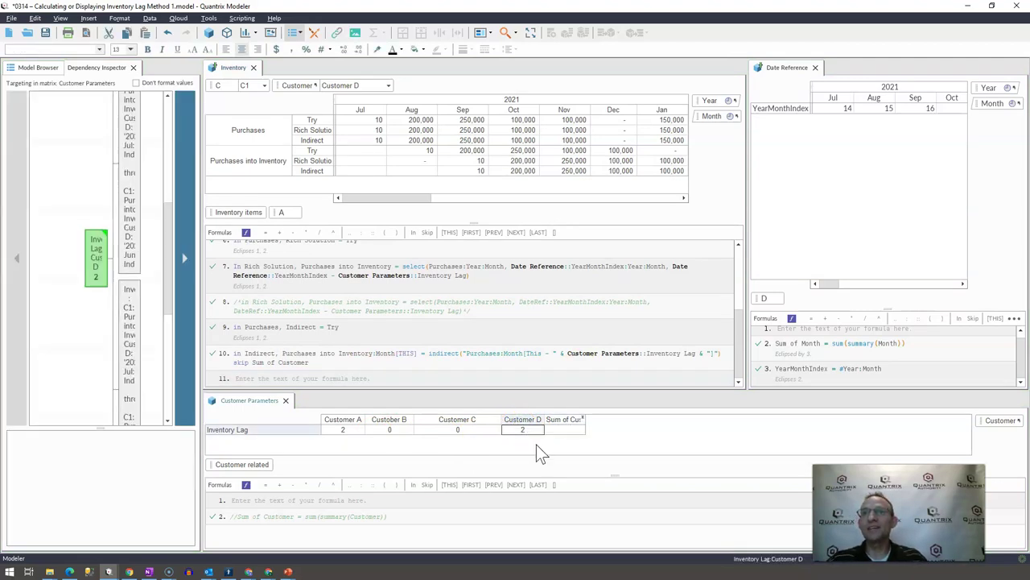
text(0)
key(shift+Tab)
key(Tab)
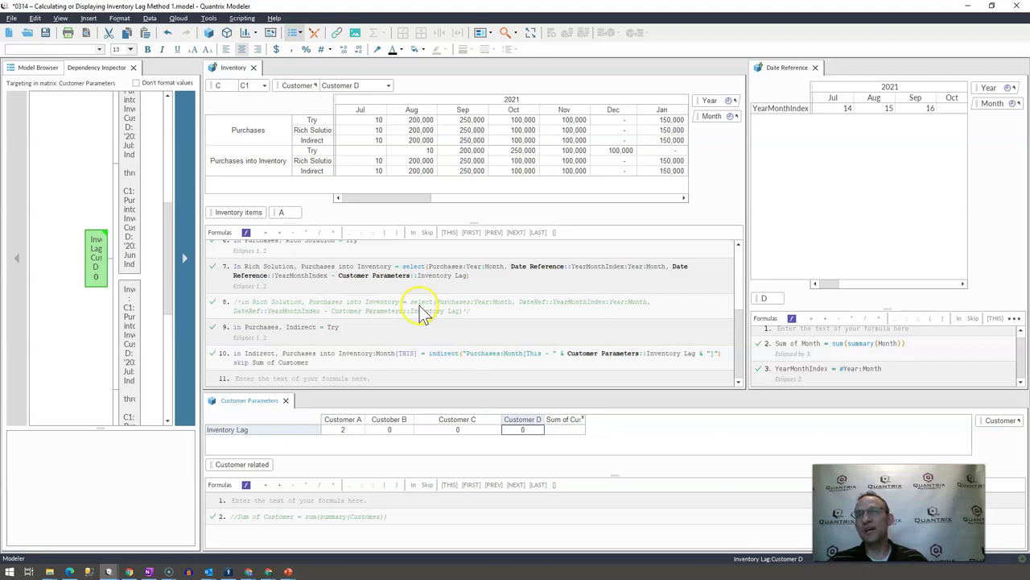
click(485, 362)
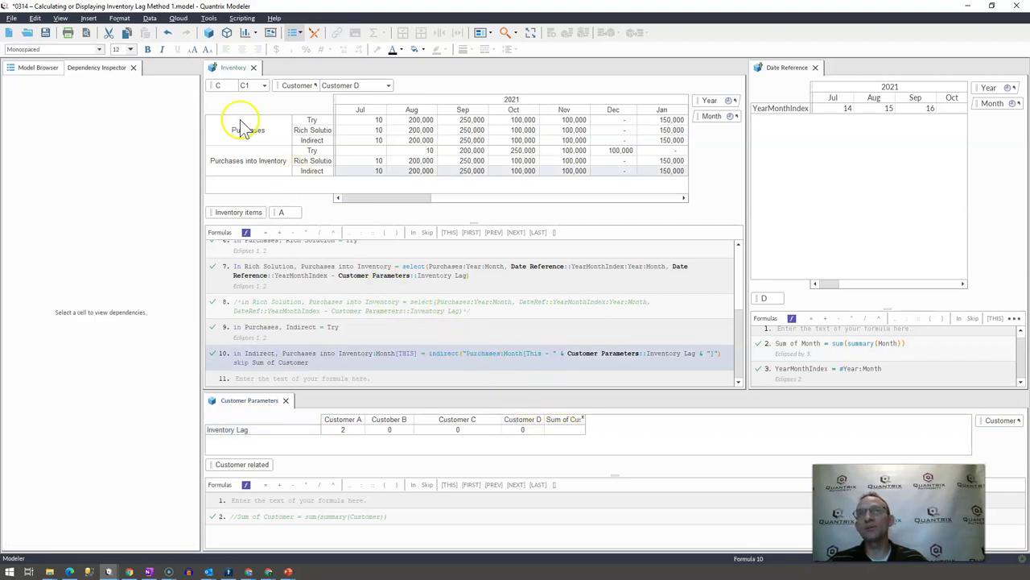
Step: Rename the Purchases row to Purchase, turning the Indirect row into #INDIRECT errors
click(269, 129)
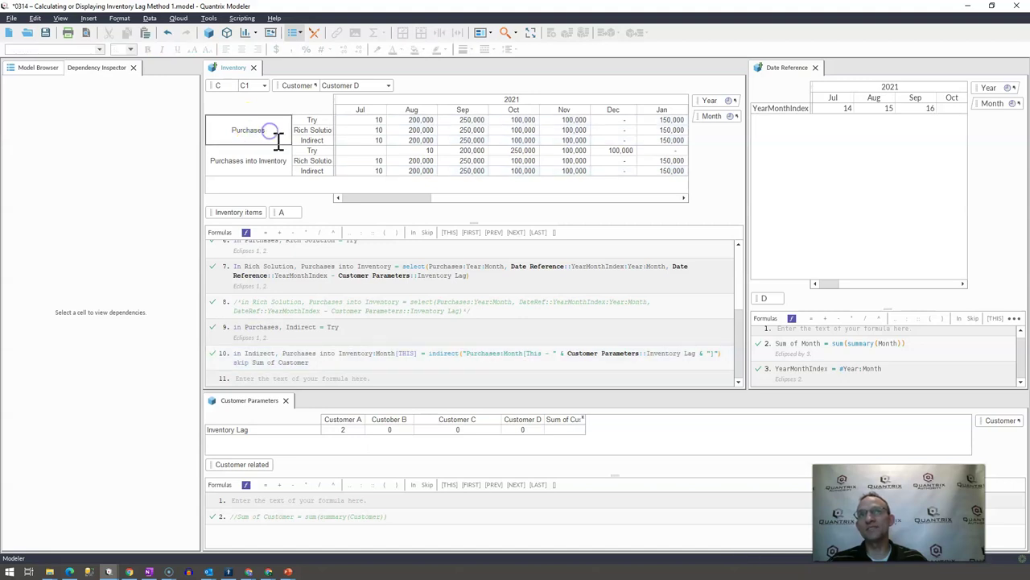
key(BackSpace)
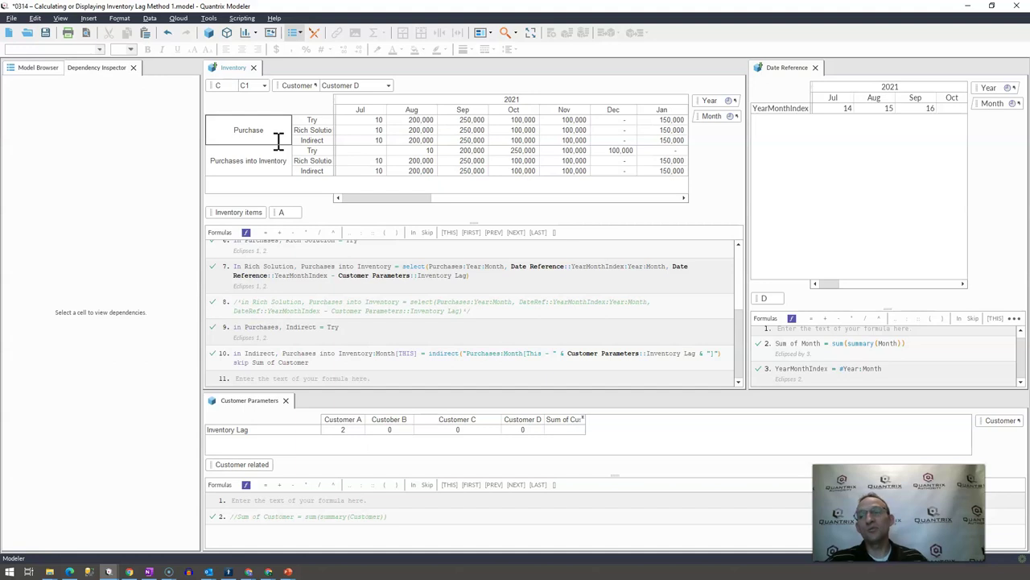
key(Return)
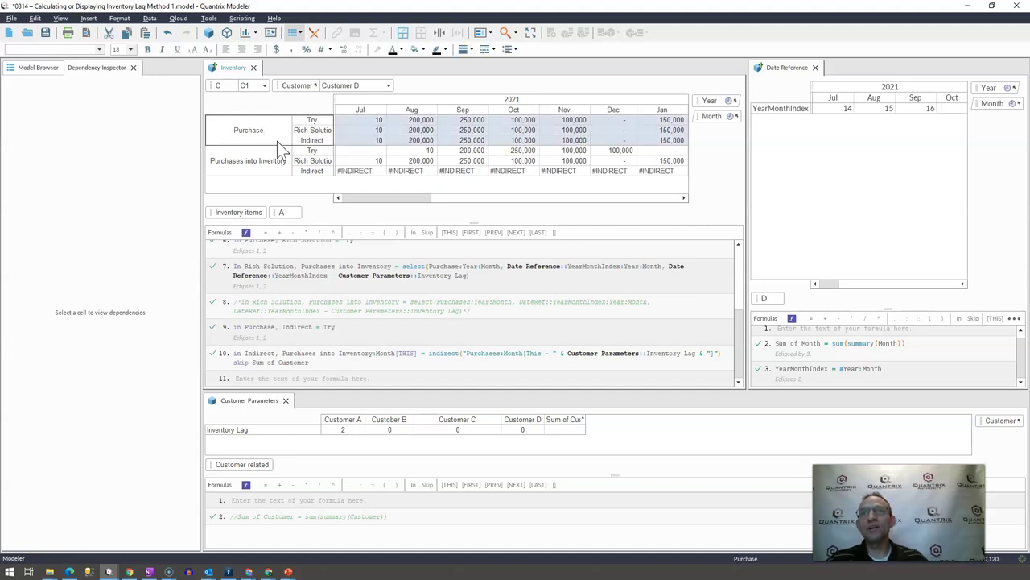
Step: Inspect the Sep and Aug #INDIRECT cells and formula 10's quoted Purchases reference
click(449, 173)
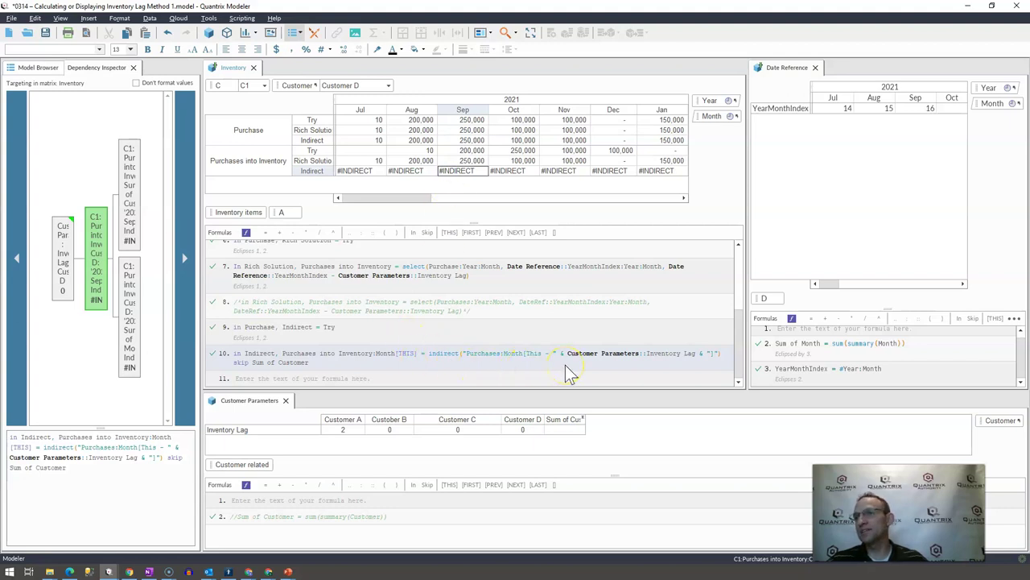
click(464, 355)
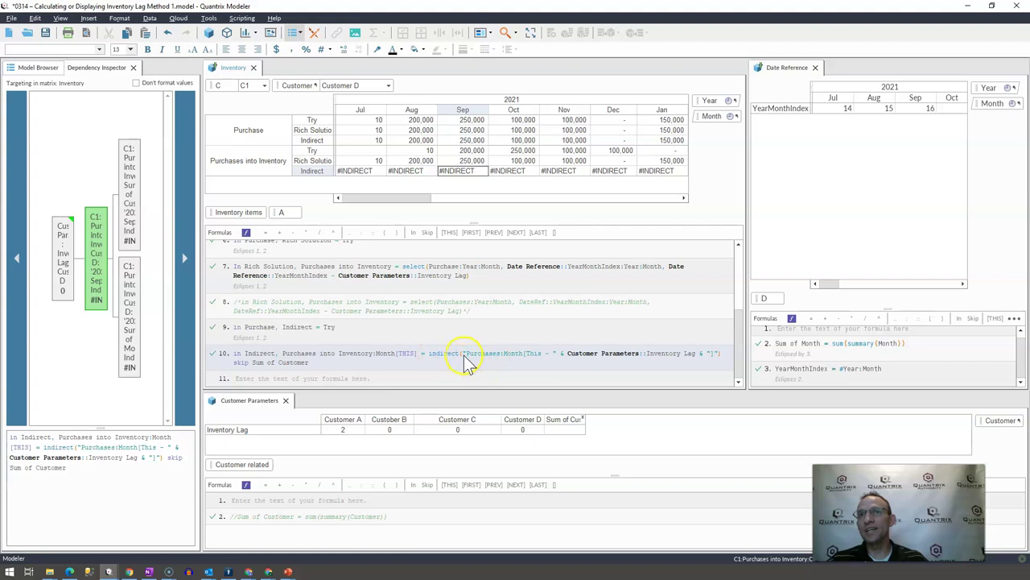
drag(466, 352, 502, 352)
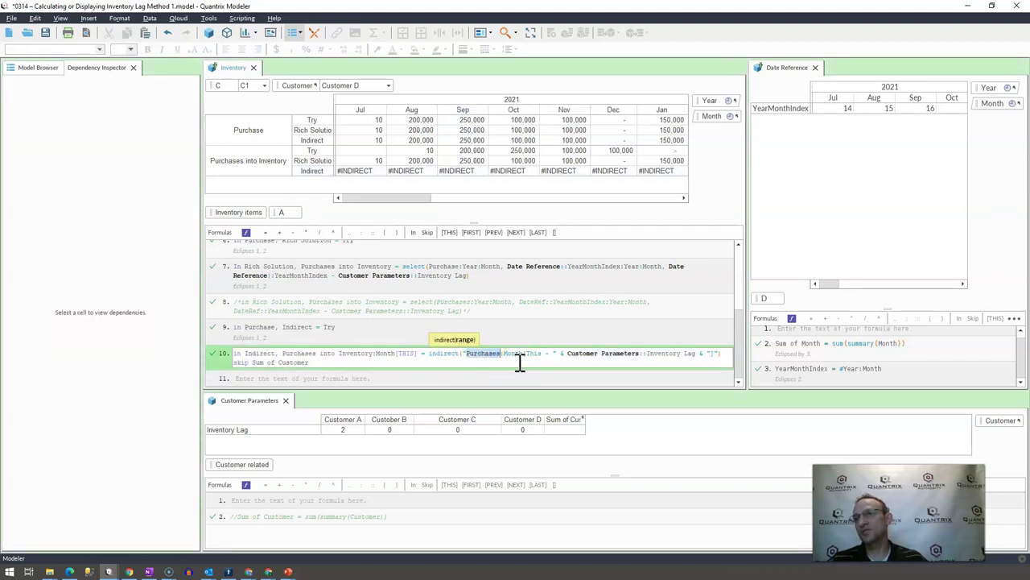
key(Return)
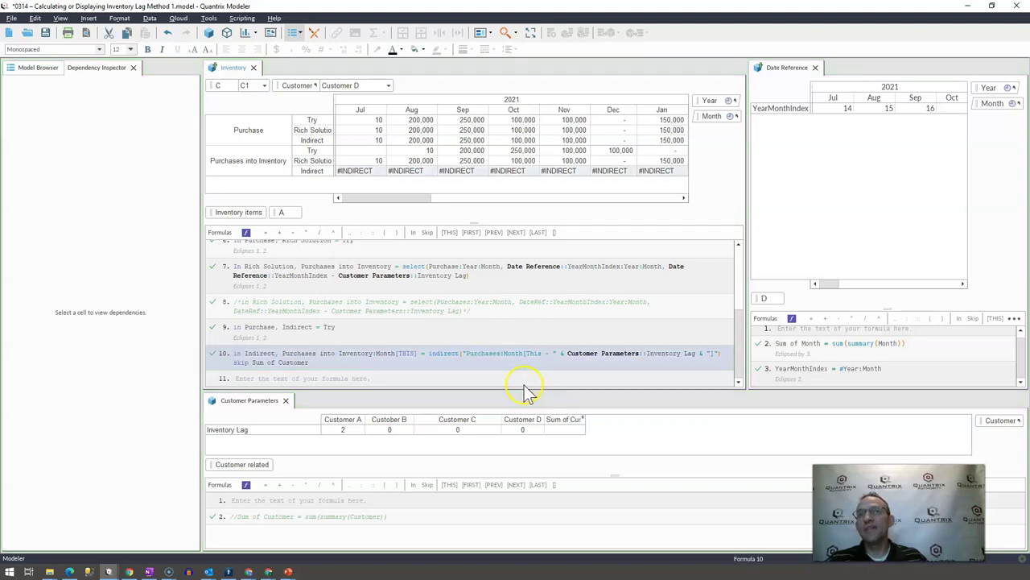
click(414, 176)
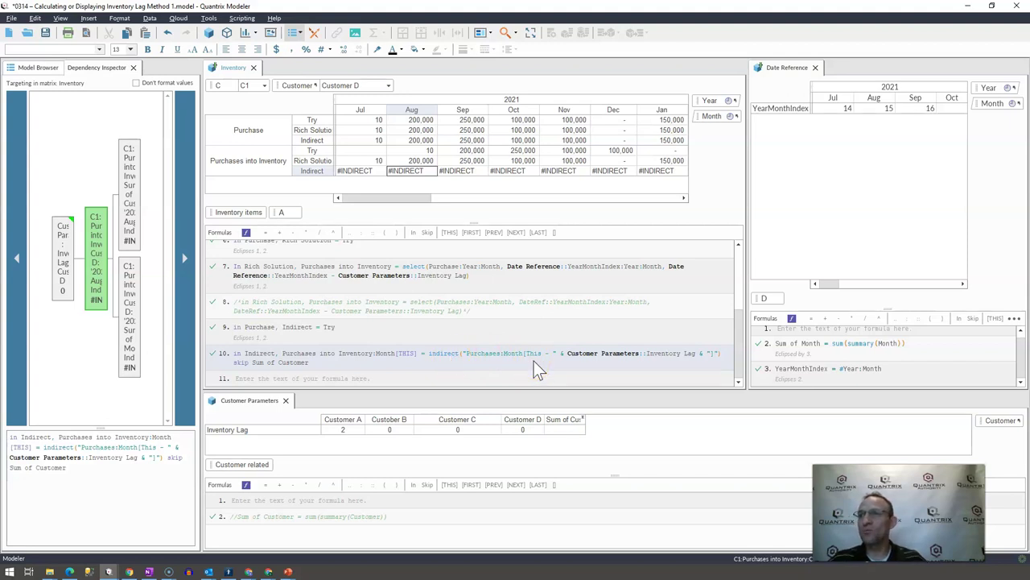
click(467, 362)
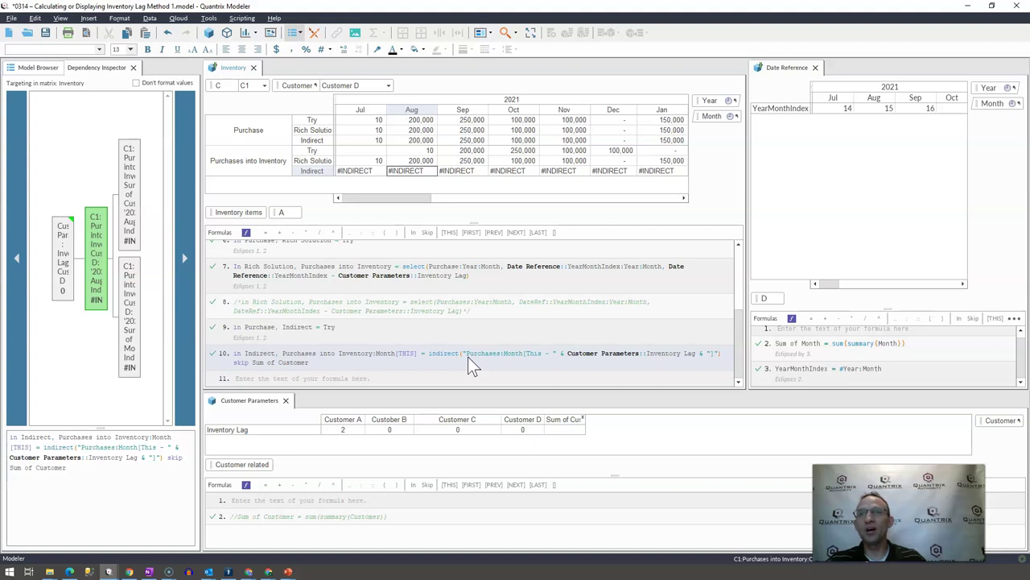
click(458, 356)
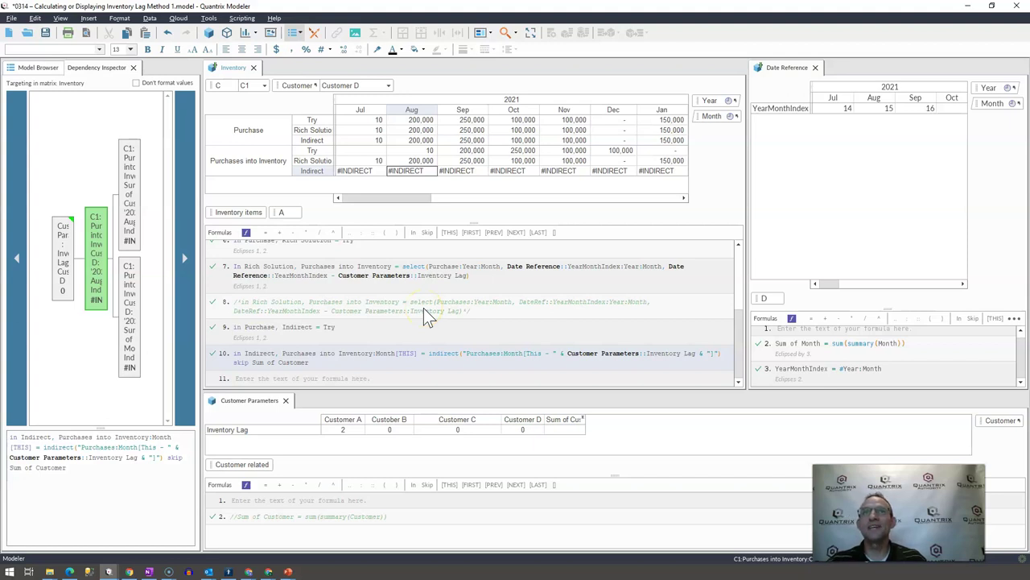
click(272, 132)
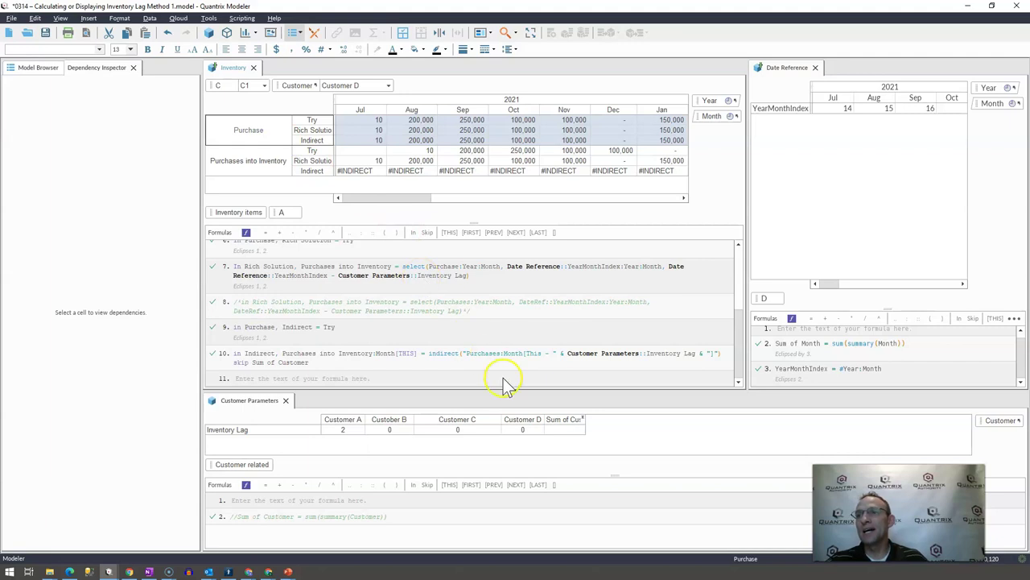
click(300, 179)
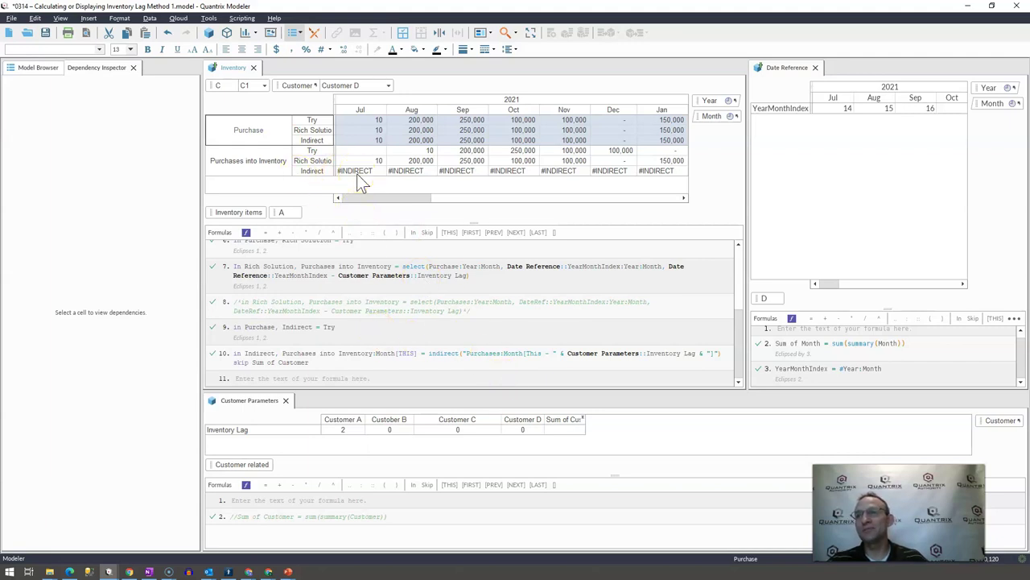
click(280, 127)
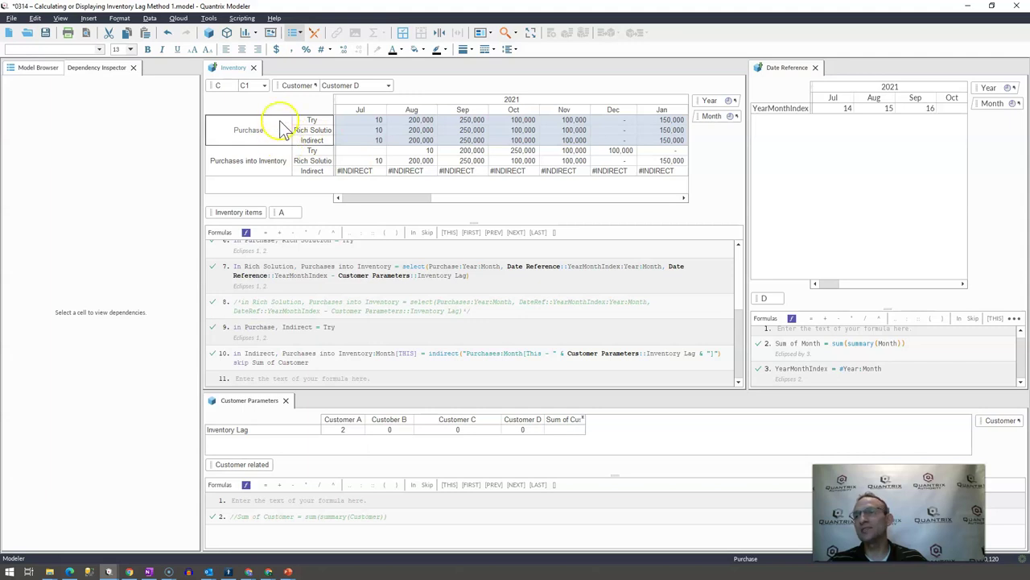